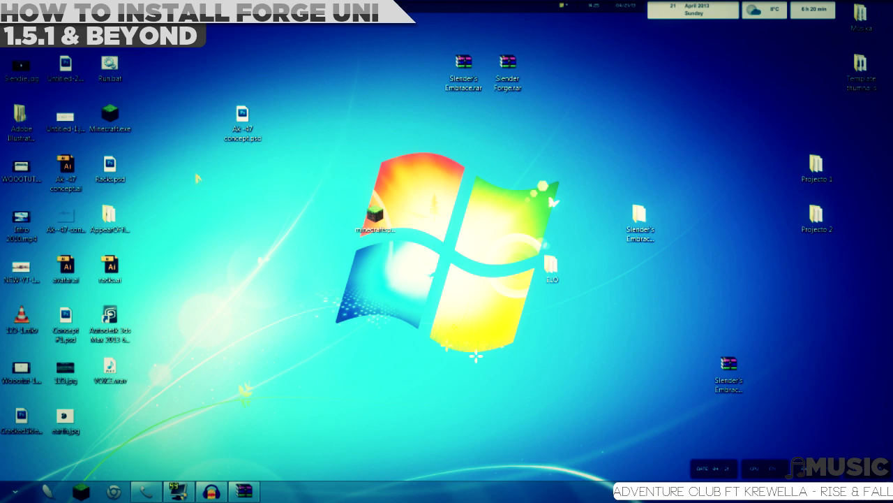
Log in through the Minecraft Launcher to update and start the game once, then close it.
double_click(109, 117)
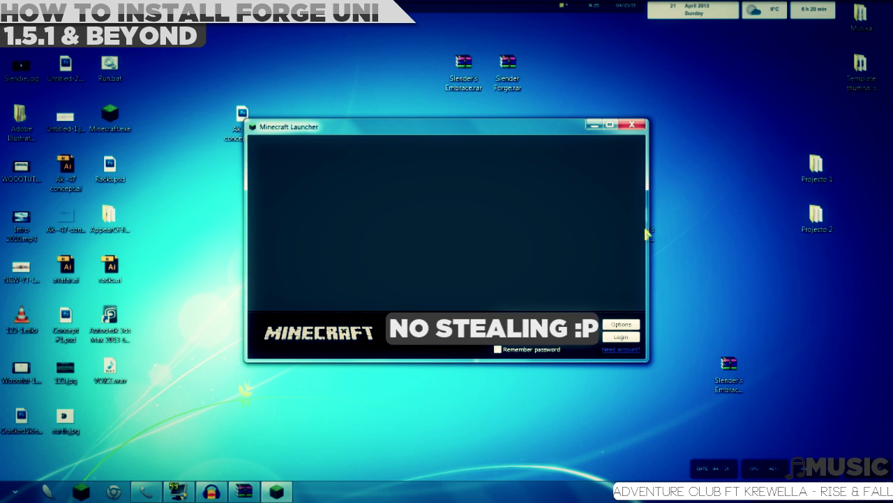
click(627, 326)
click(534, 271)
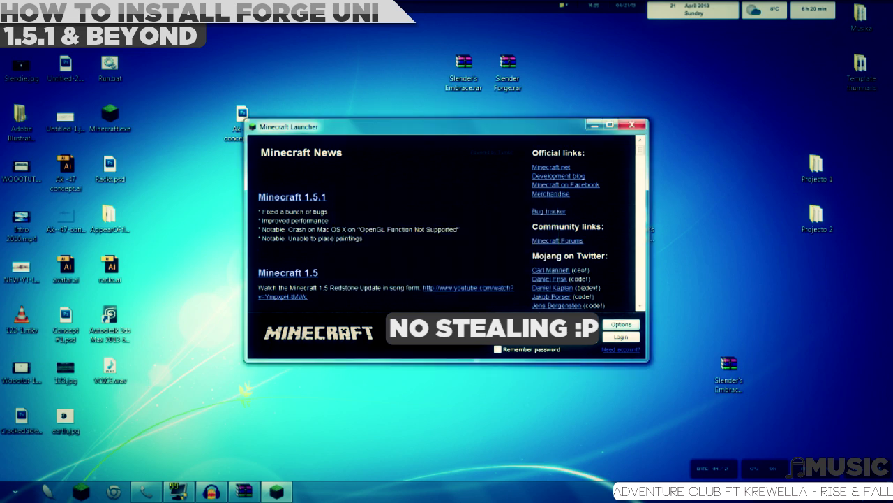
click(621, 336)
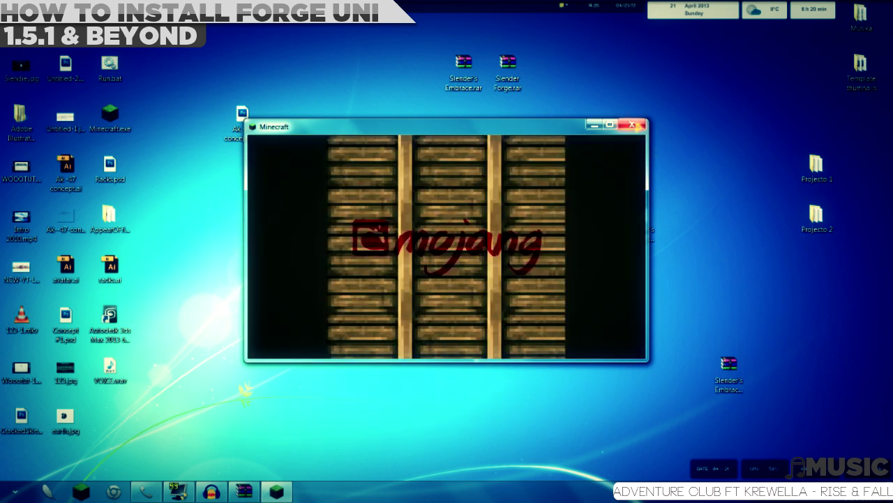
click(636, 127)
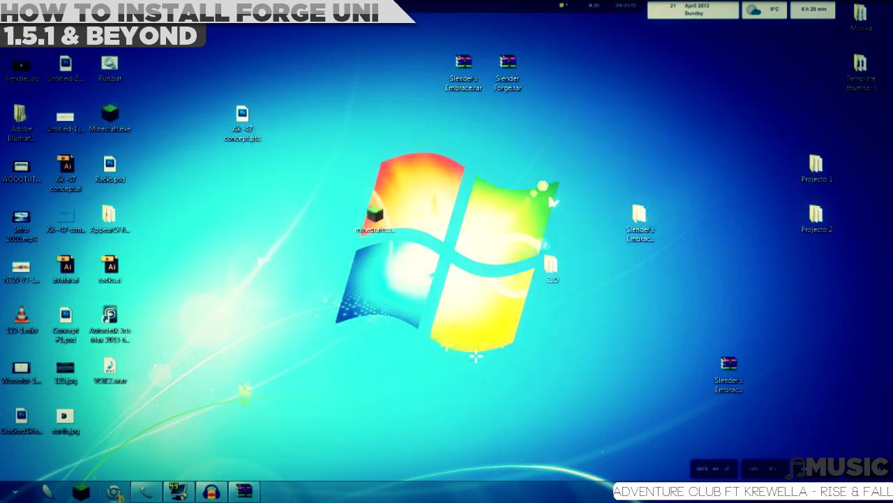
Search Google for 'Forge' and download the Recommended universal build from the Minecraft Forge files page.
click(114, 492)
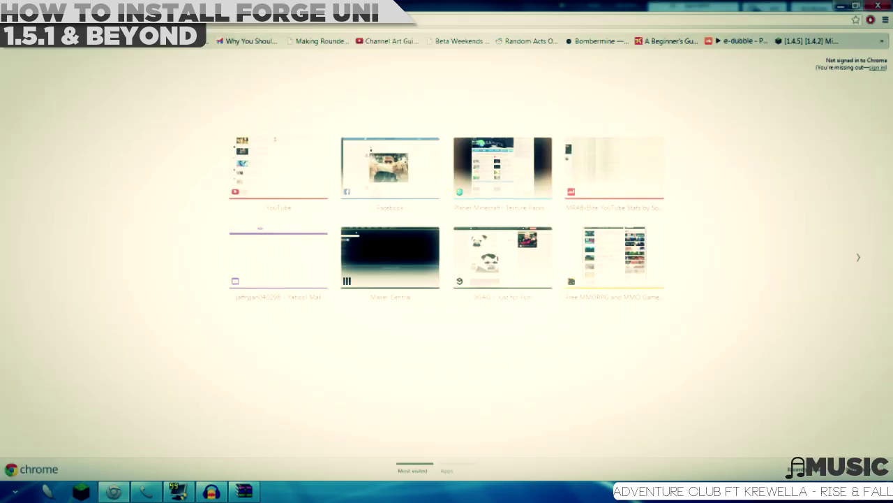
text(Forge)
key(Return)
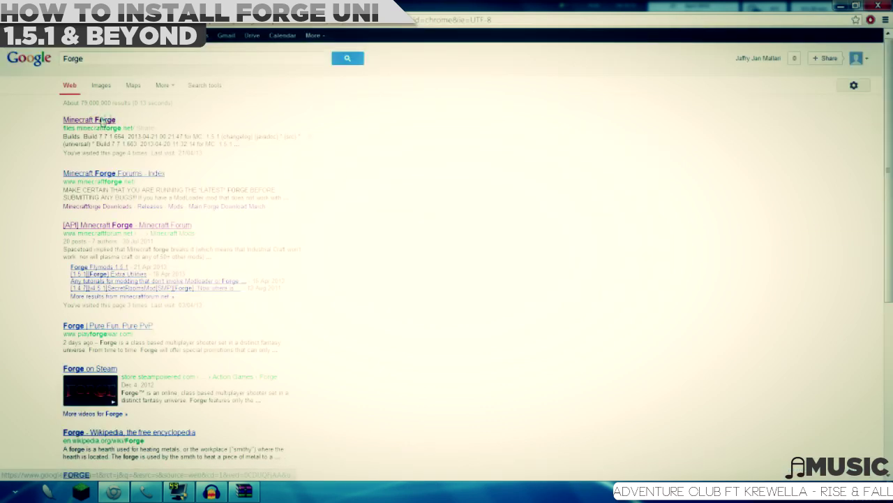
click(104, 120)
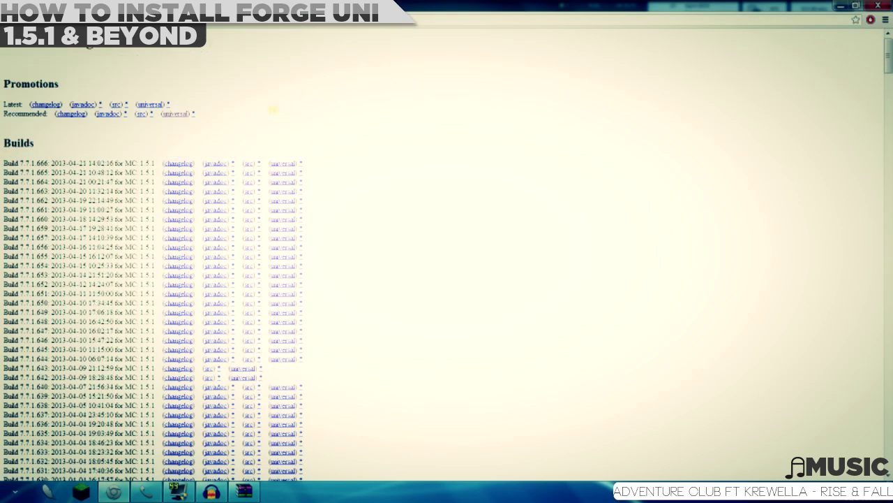
scroll(425, 206, down, 5)
scroll(432, 209, up, 5)
drag(18, 113, 187, 113)
click(185, 115)
click(178, 116)
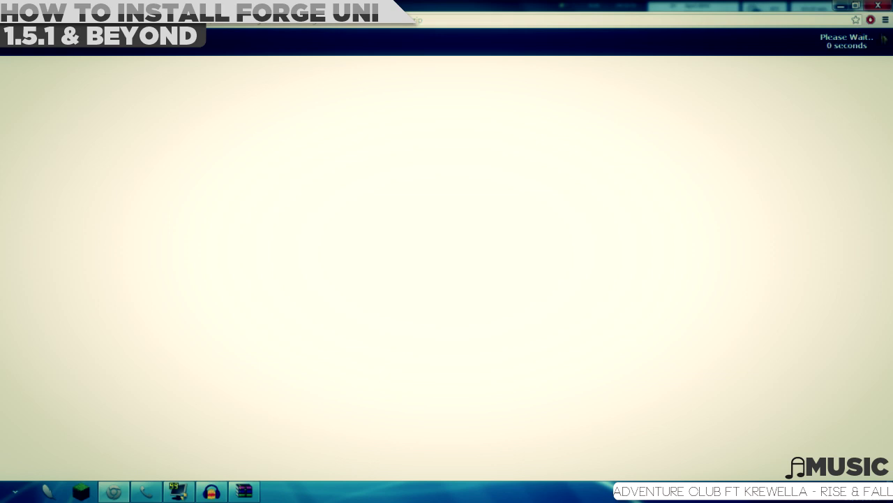
Close the ad page and reopen Chrome to its Downloads page.
click(878, 5)
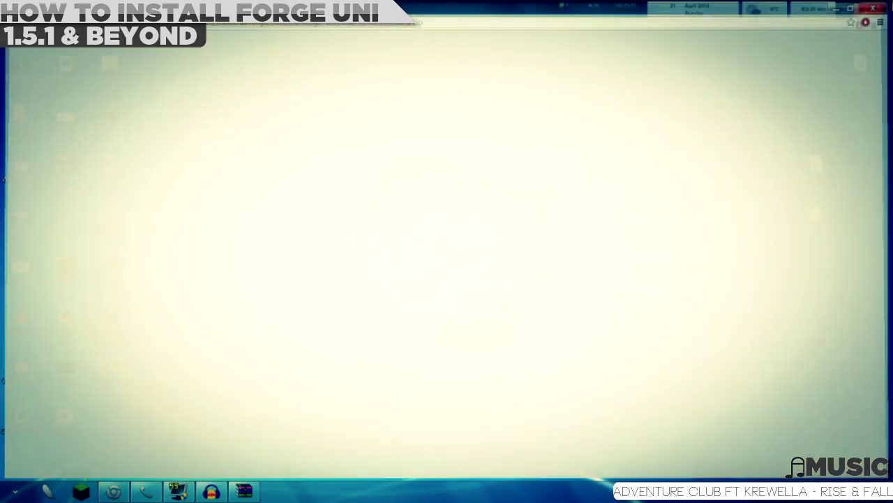
click(114, 491)
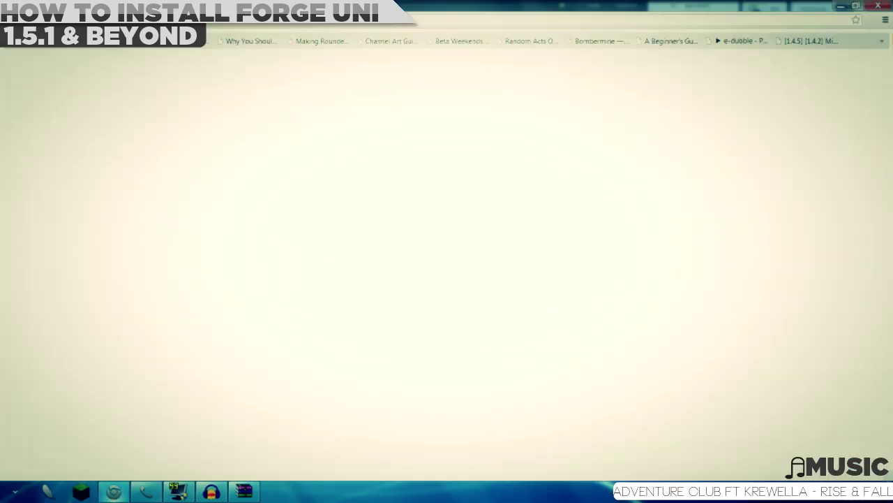
click(885, 20)
click(784, 235)
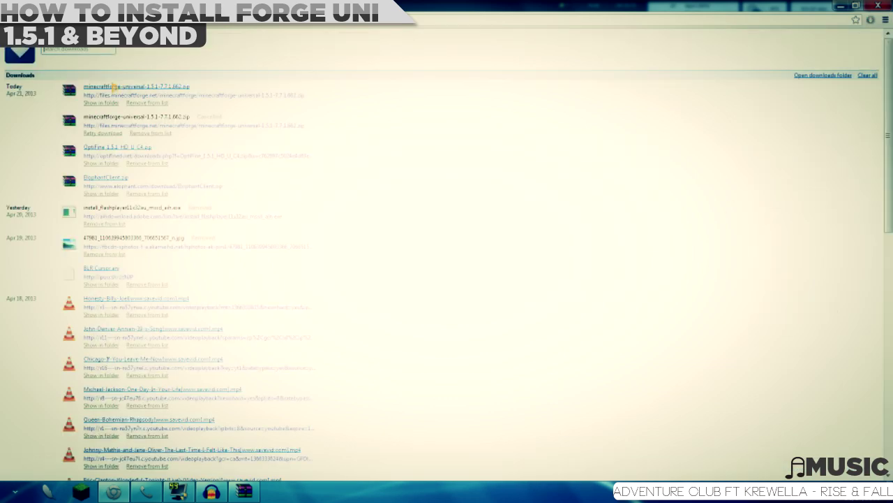
Open minecraftforge-universal-1.5.1-7.7.1.662.zip in WinRAR, dismiss the licence reminder and browse its files.
click(136, 87)
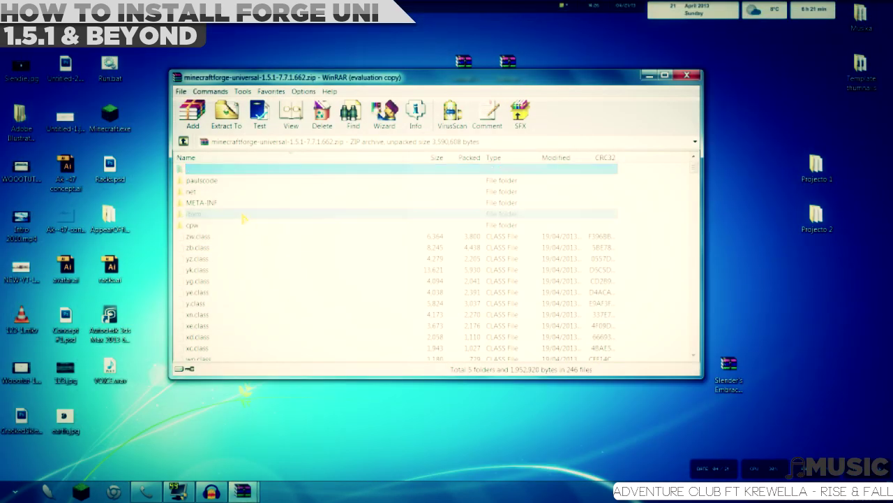
click(492, 231)
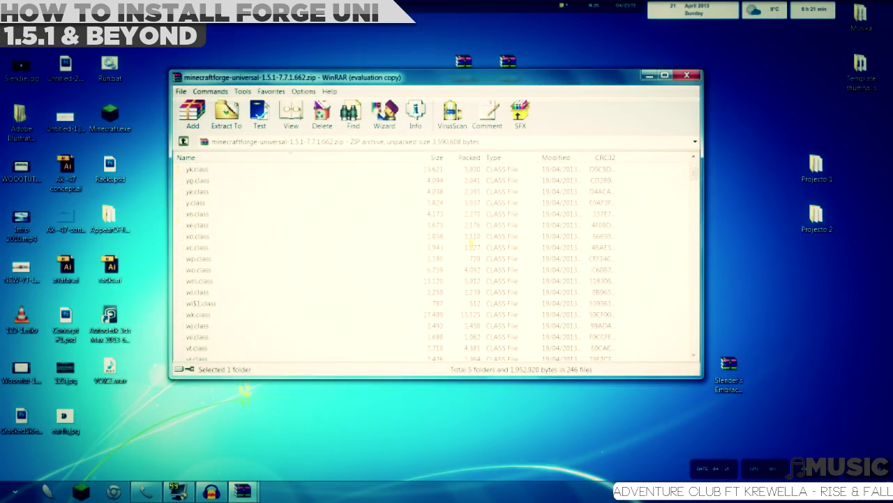
click(447, 213)
click(412, 247)
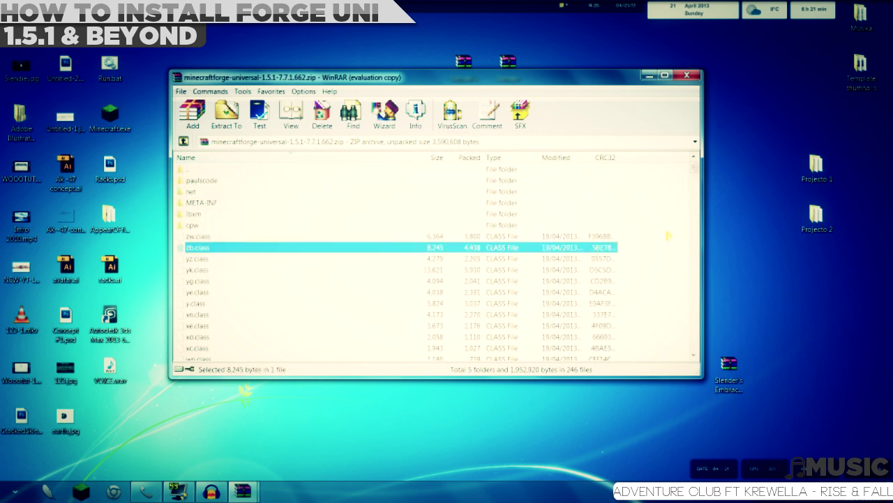
ctrl+click(391, 247)
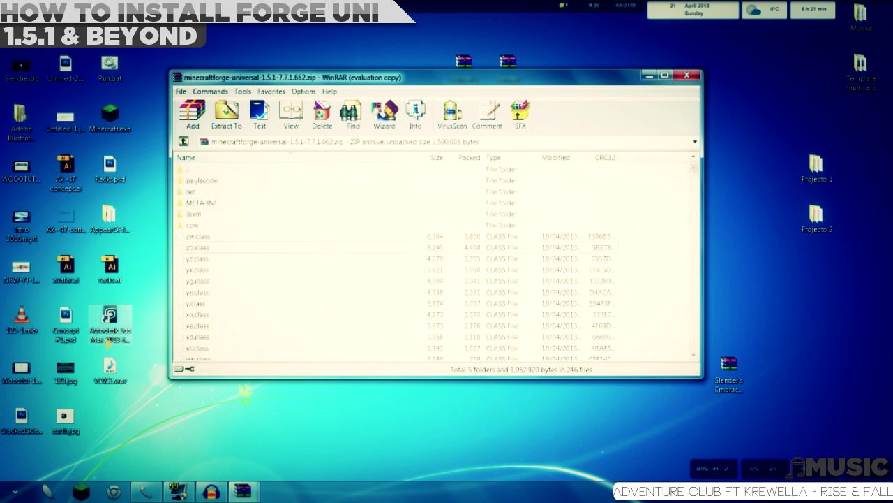
click(14, 491)
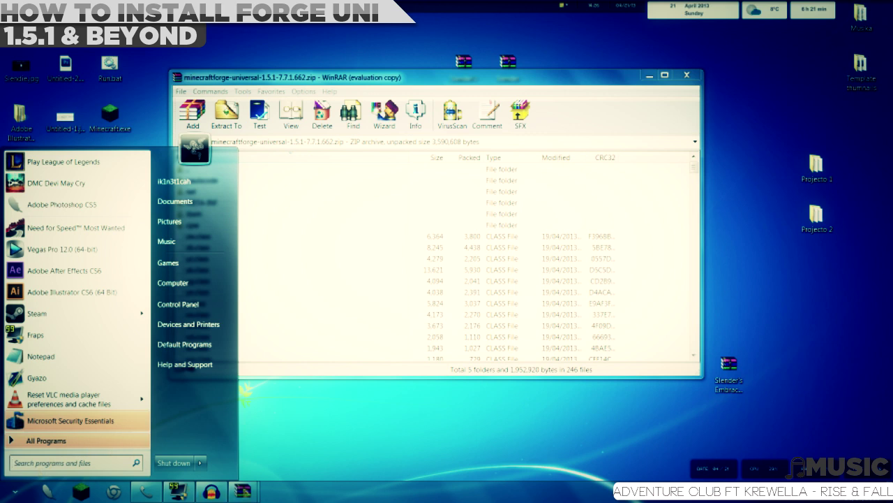
Go to %appdata%\.minecraft\bin and select minecraft.jar.
text(%appdata%)
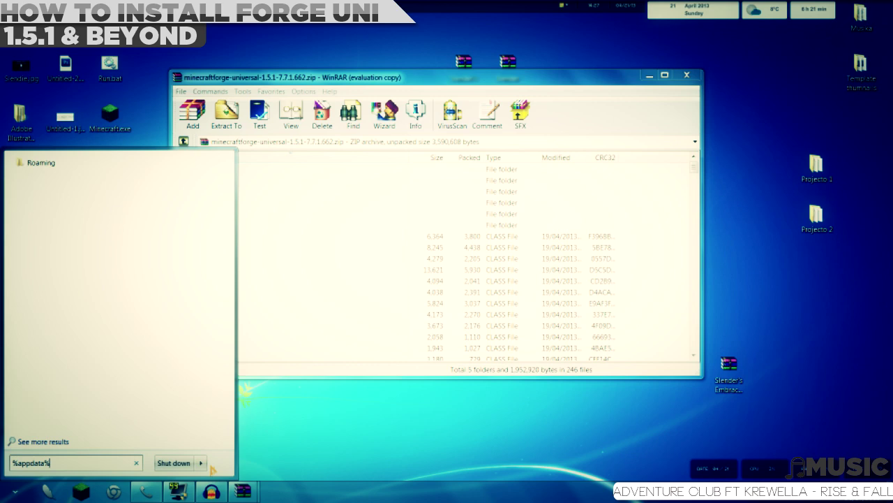
key(Return)
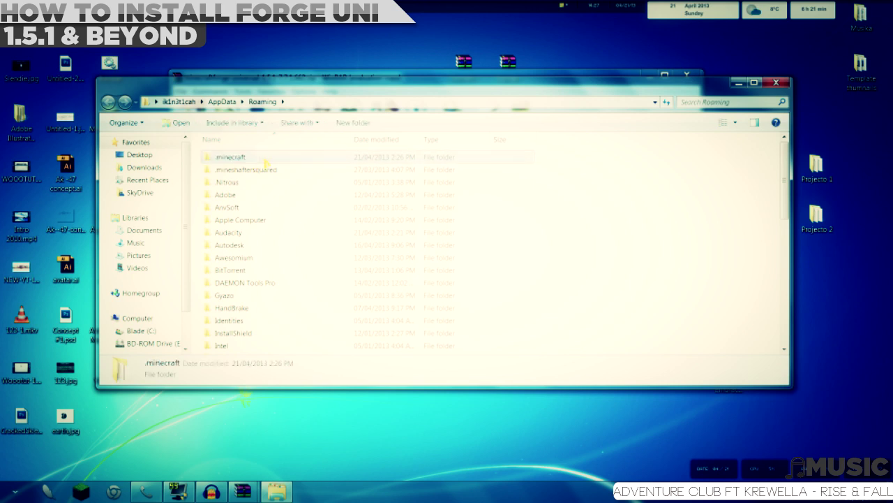
double_click(257, 160)
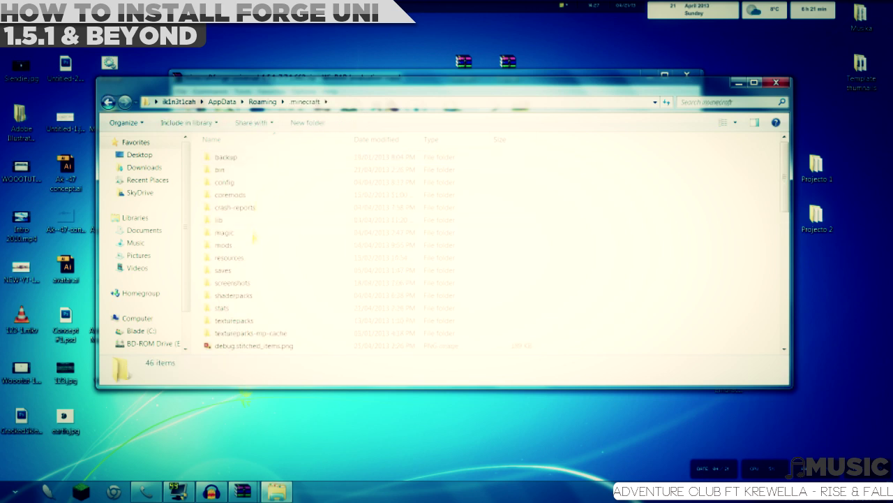
double_click(222, 171)
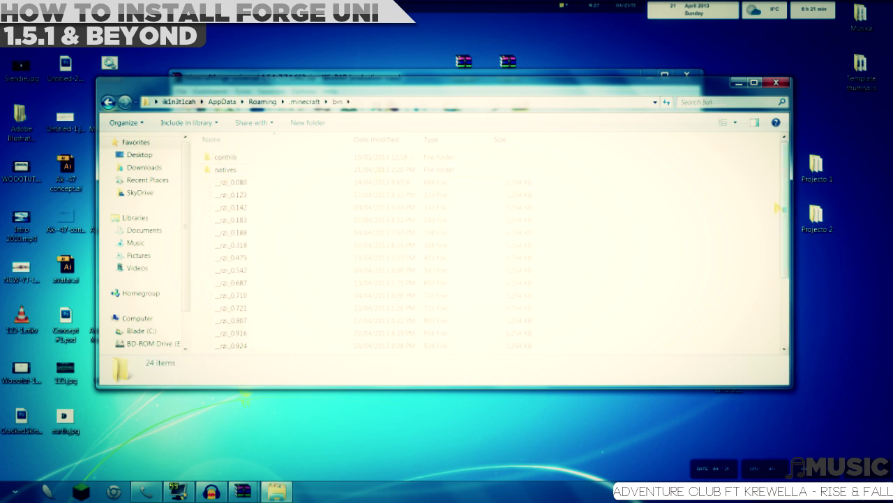
drag(785, 208, 784, 274)
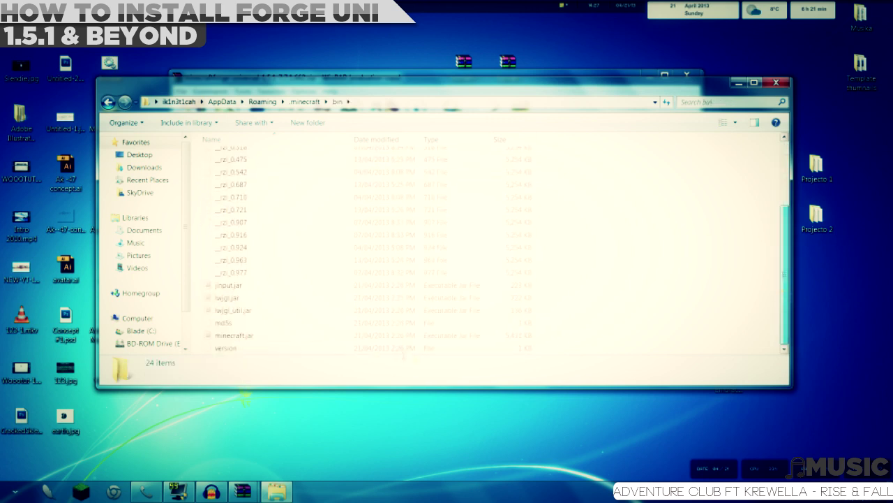
click(254, 336)
Open minecraft.jar with WinRAR, close the bin folder and licence reminder, and snap it beside the Forge zip.
right_click(256, 341)
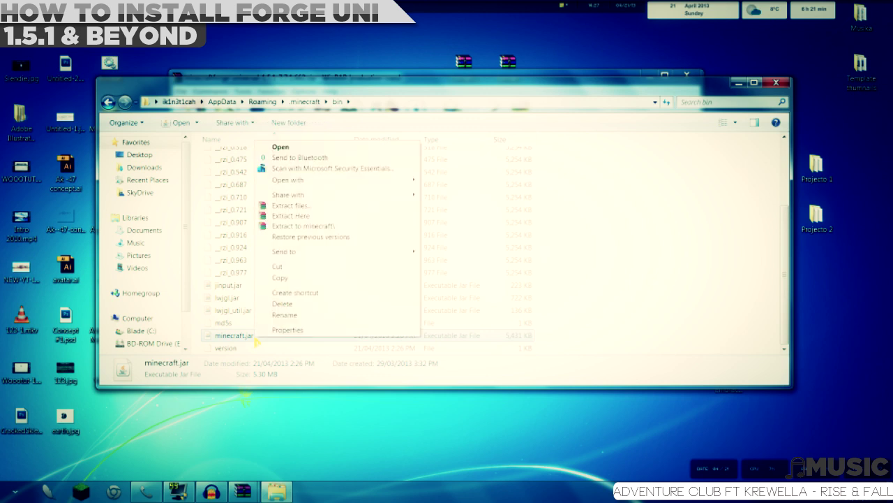
mouse_move(336, 183)
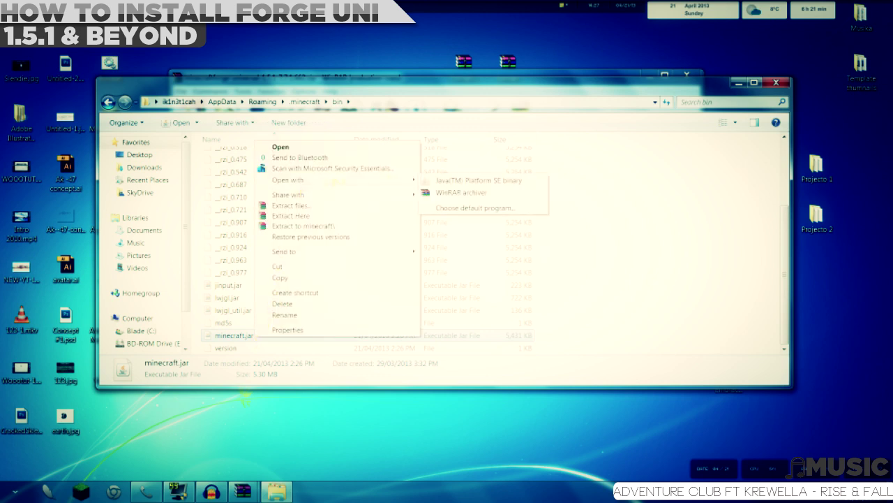
click(469, 192)
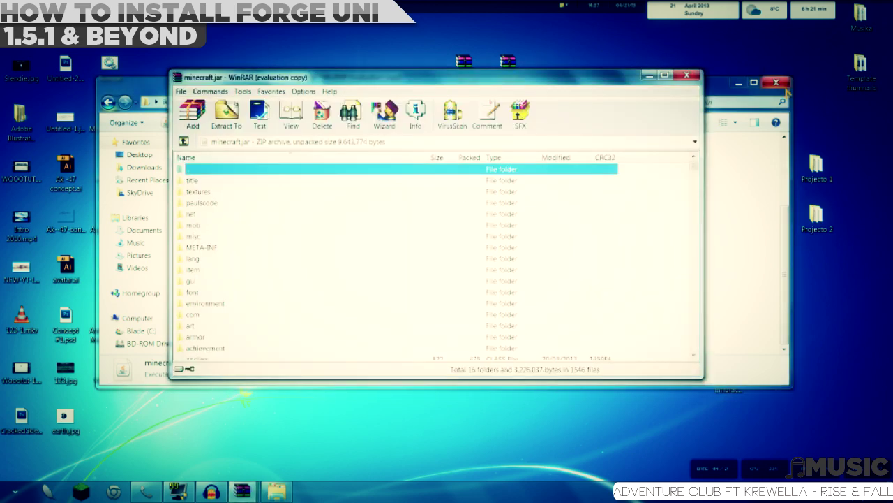
click(781, 83)
click(506, 232)
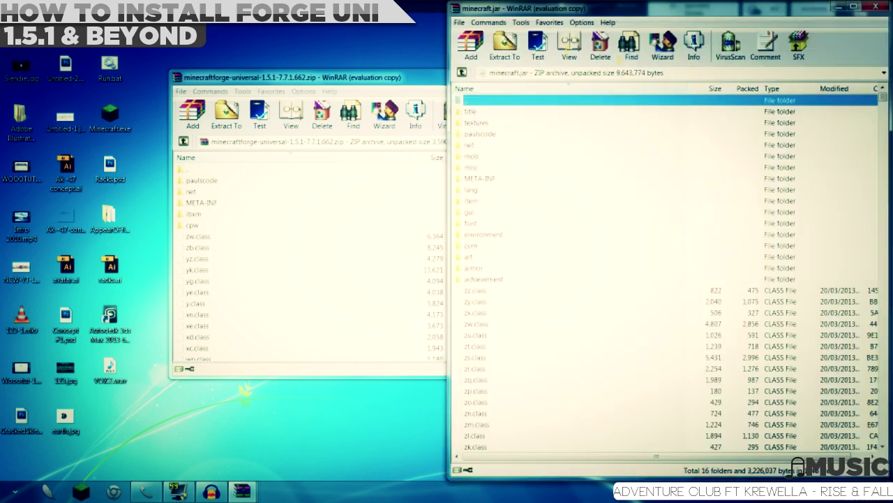
key(super+Left)
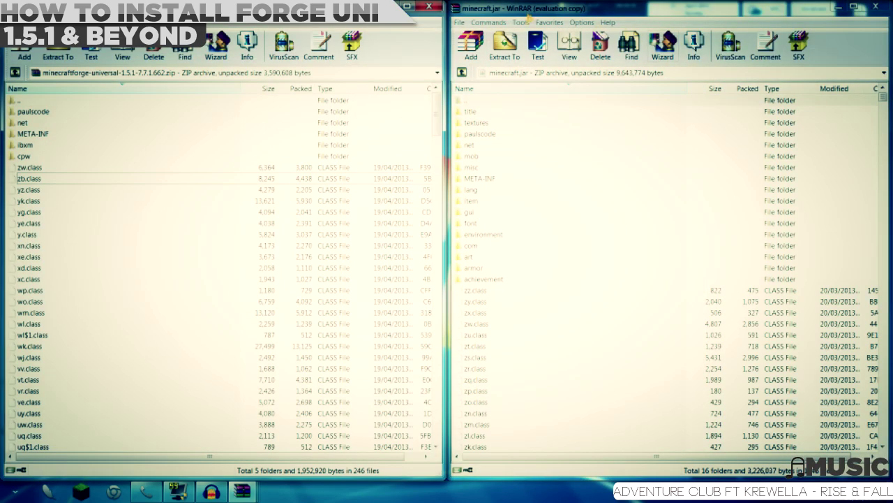
Delete the META-INF folder from minecraft.jar, then select all contents of the Forge zip.
click(491, 180)
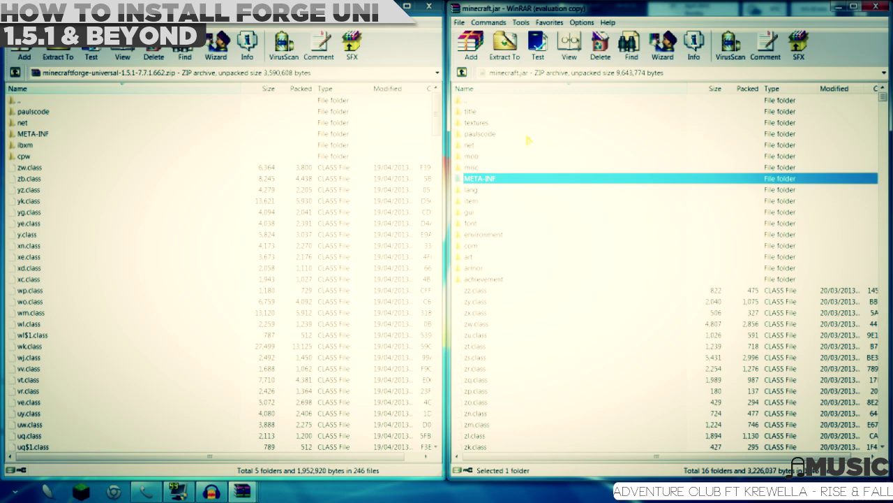
key(Delete)
key(Return)
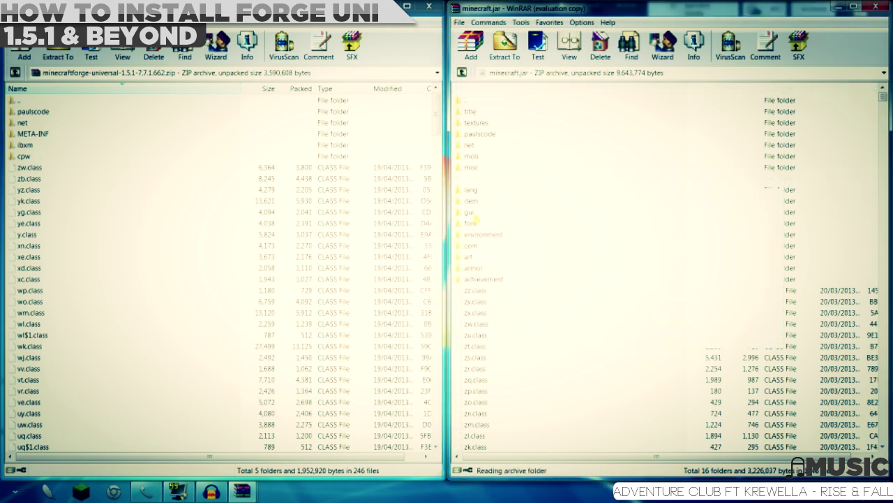
click(285, 212)
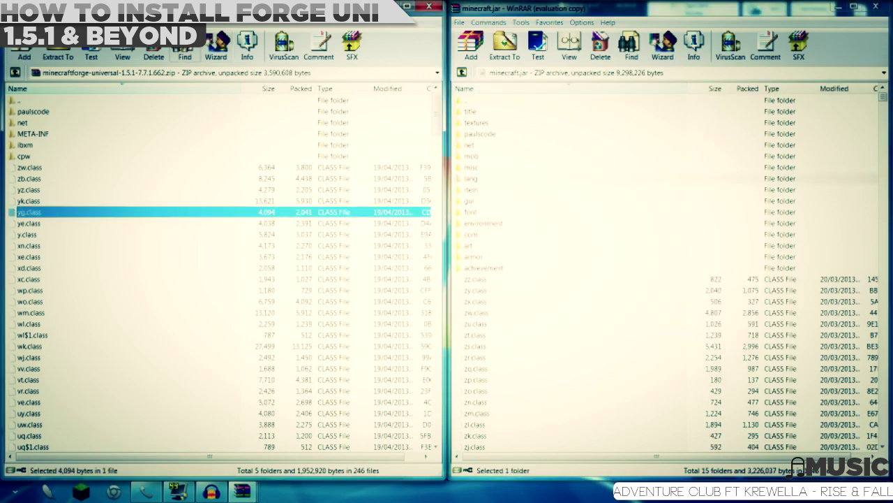
key(ctrl+a)
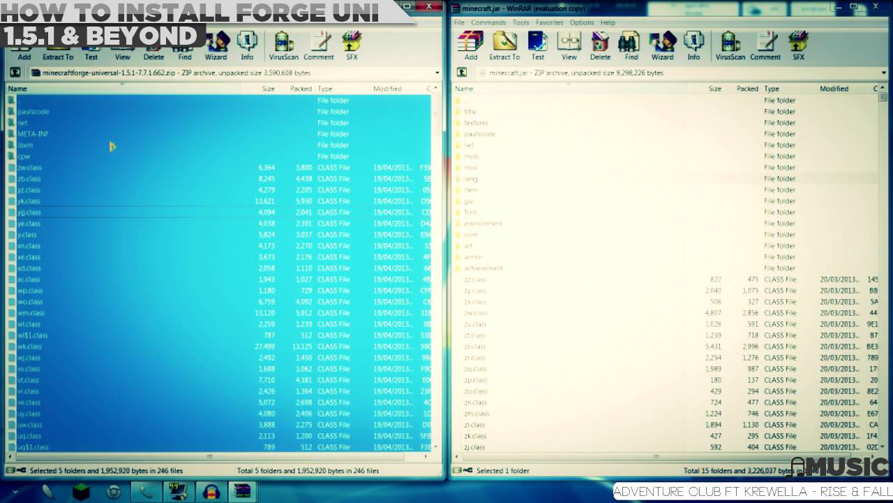
Drag all Forge files into minecraft.jar, confirm the archive parameters, and close the Forge zip window.
drag(111, 146, 112, 146)
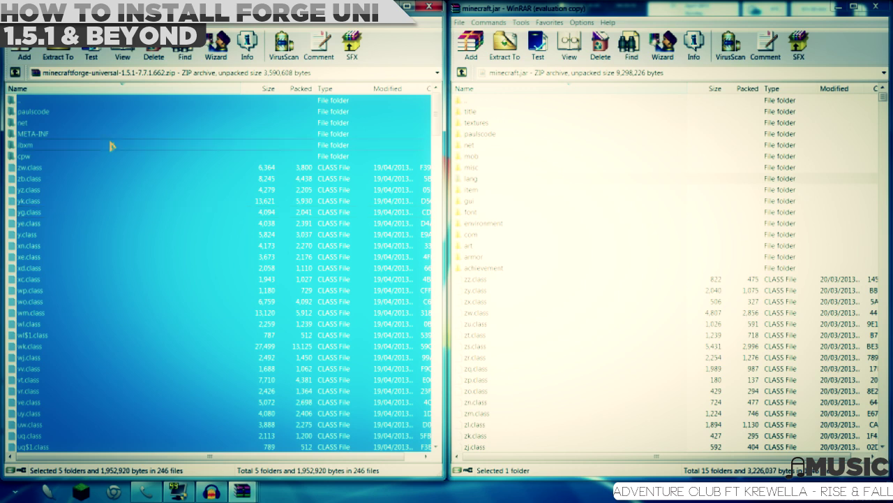
drag(111, 146, 753, 229)
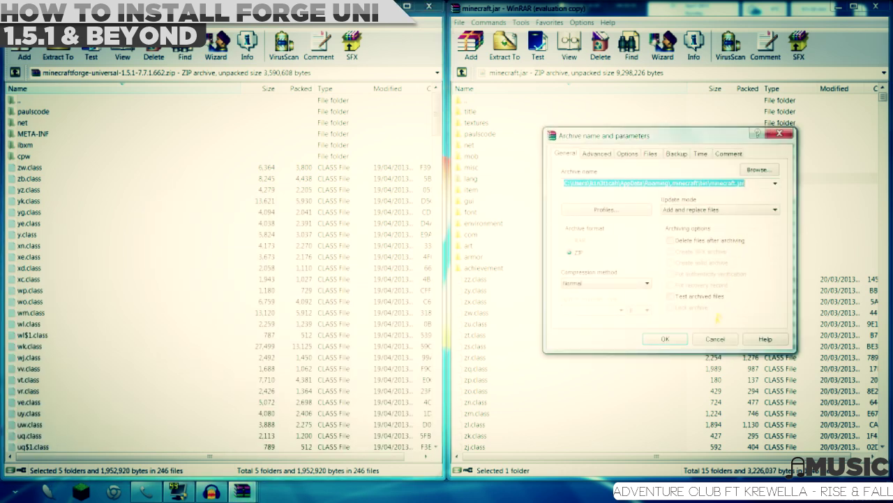
click(675, 338)
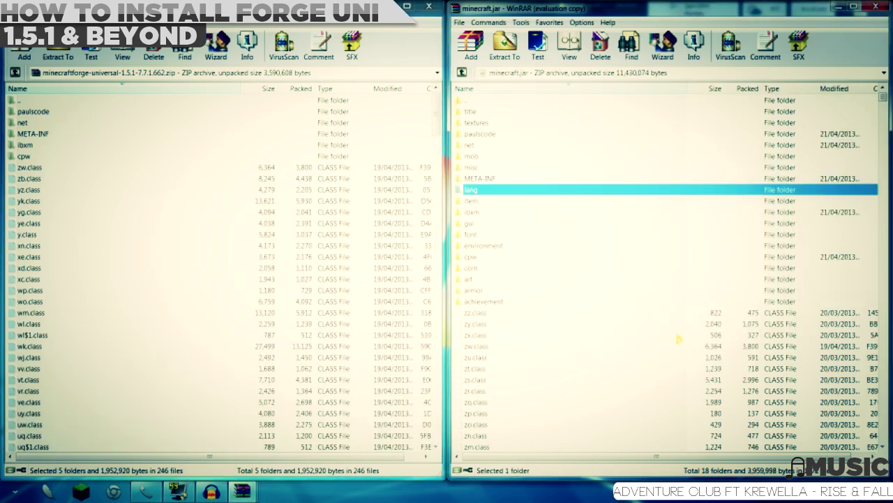
click(425, 6)
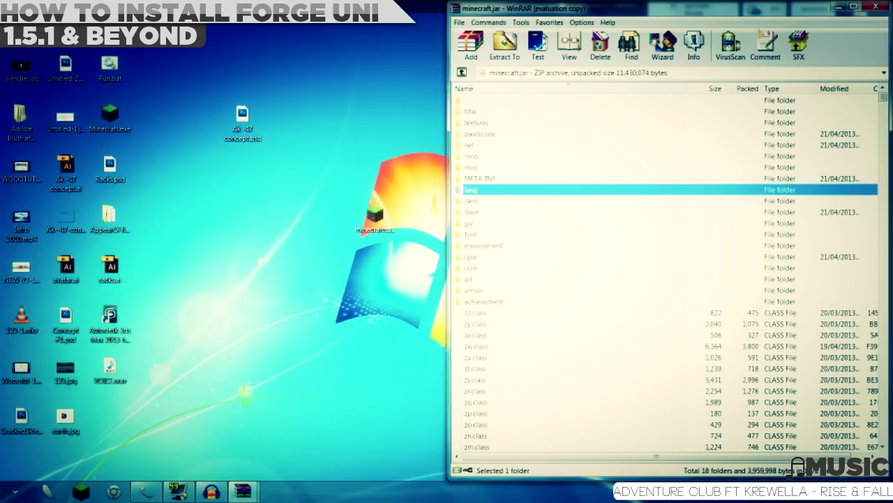
Close WinRAR, launch Minecraft.exe and log in, re-entering the account password on retry.
key(Escape)
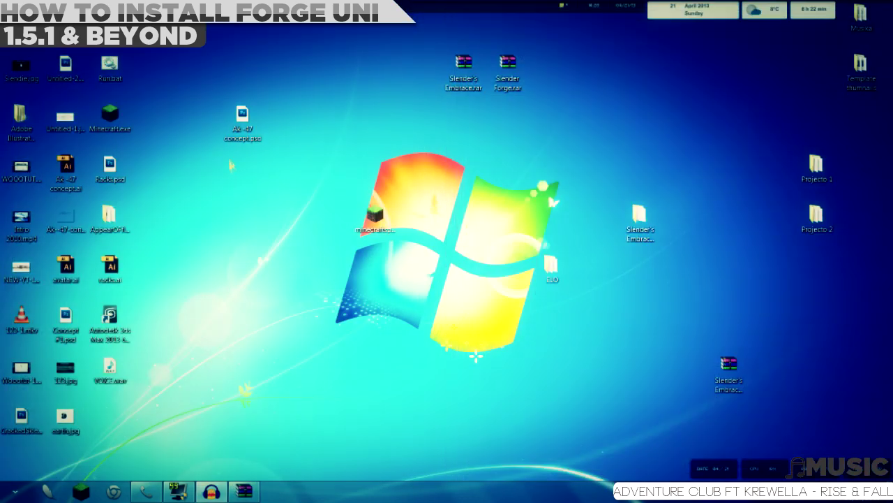
double_click(123, 124)
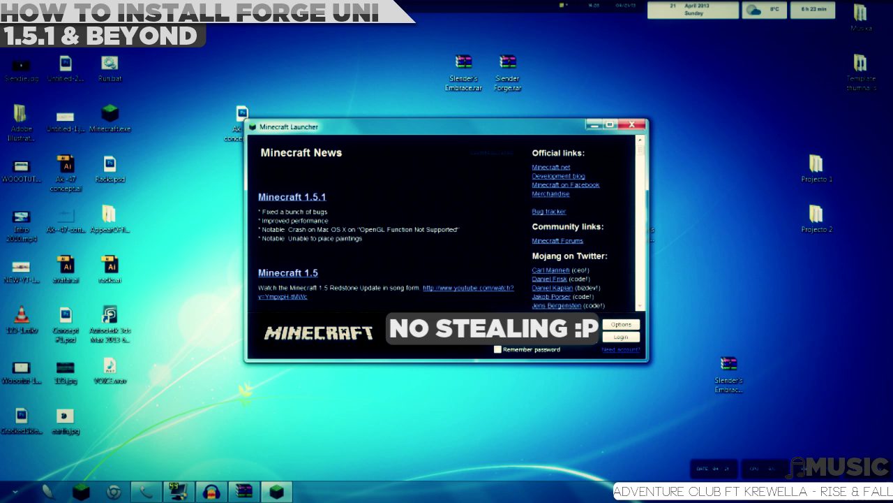
click(619, 338)
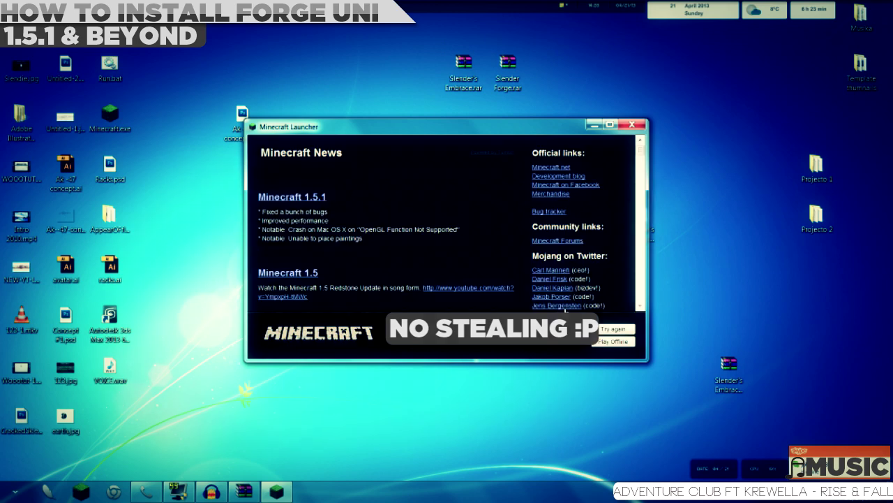
click(612, 329)
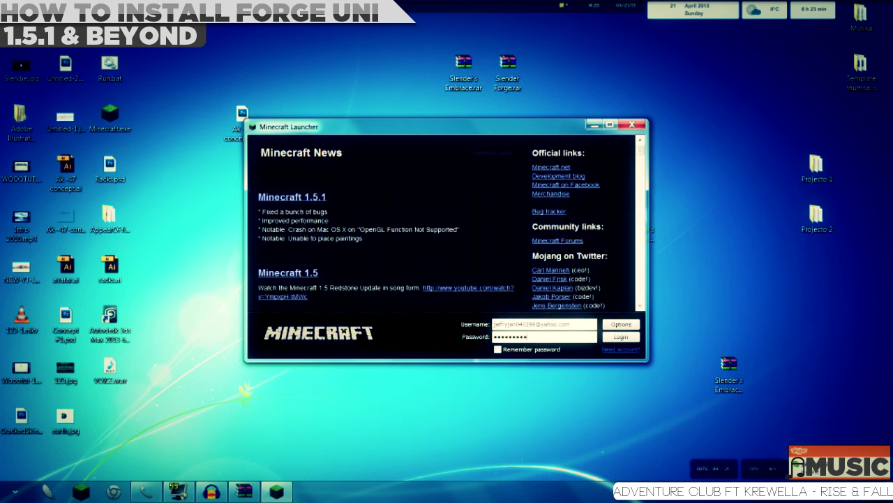
key(ctrl+a)
text(****)
key(Return)
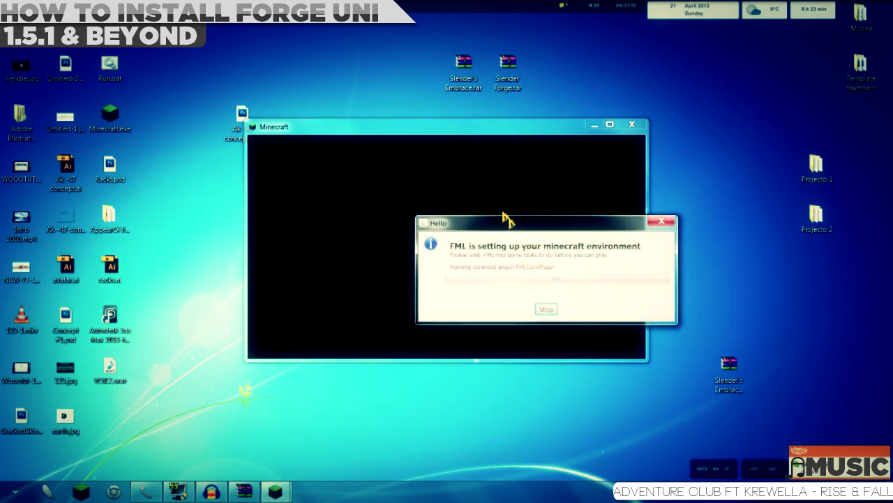